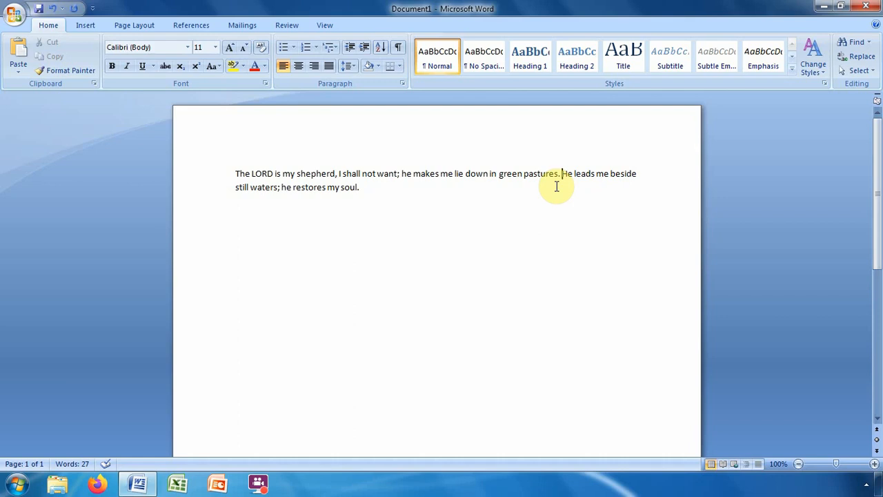
Insert the sentence "God is good." between "green pastures." and "He leads me".
type("God ")
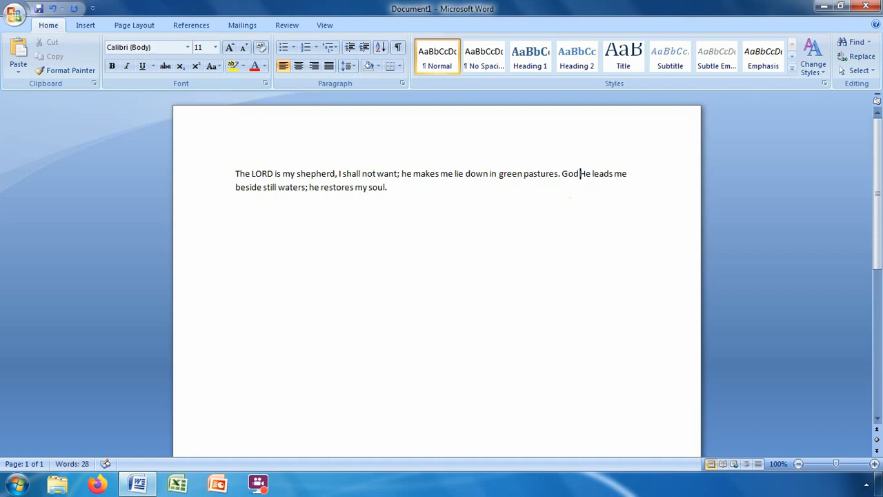
type("is good")
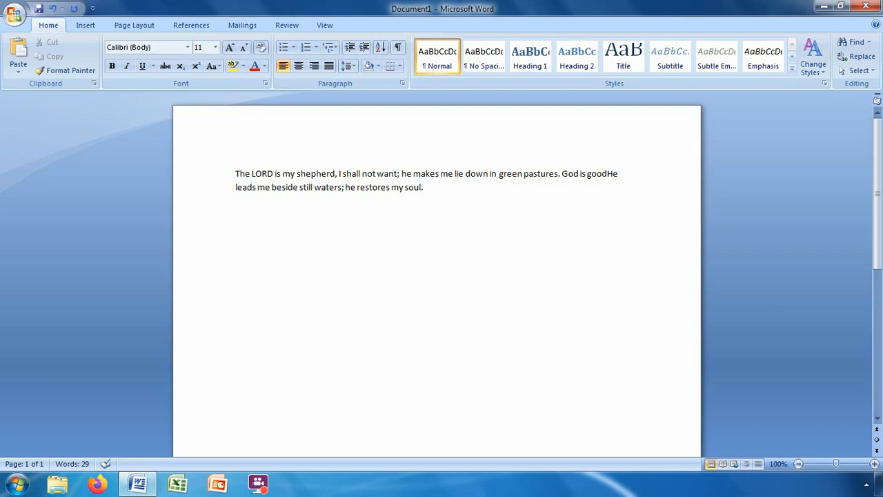
type(".")
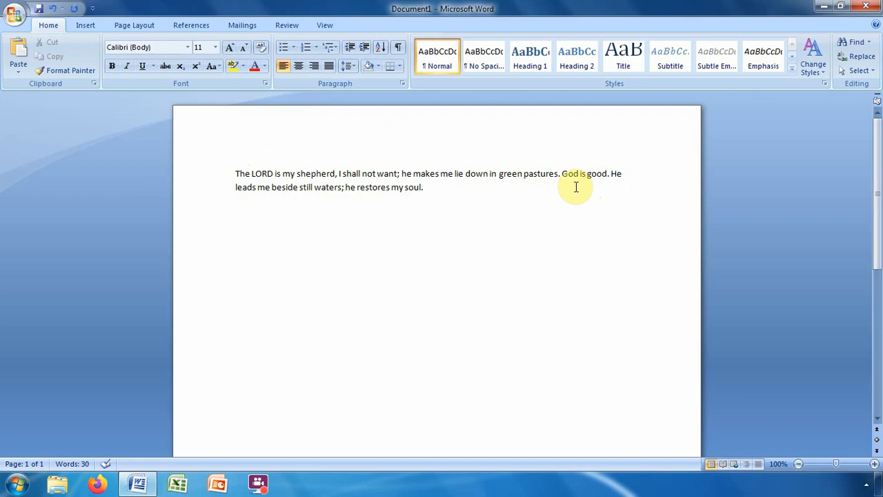
Split the paragraph before "He leads me" and merge the two parts back together.
left_click(611, 177)
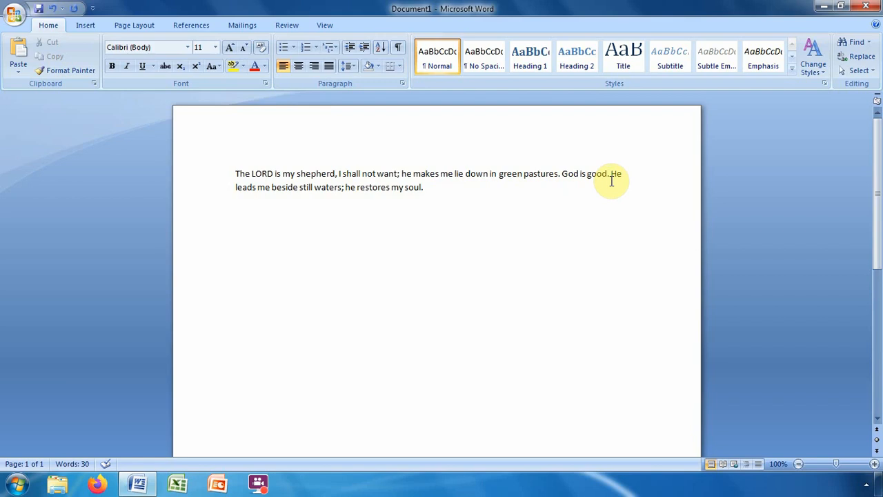
key("Return")
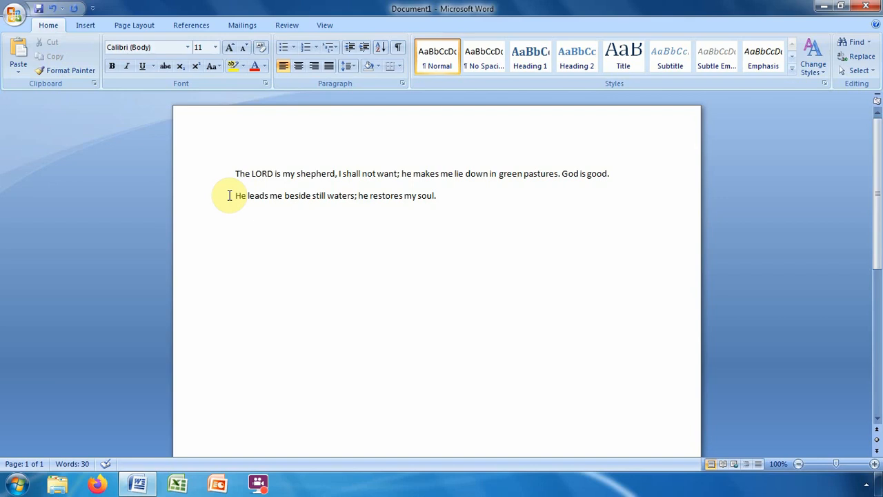
key("BackSpace")
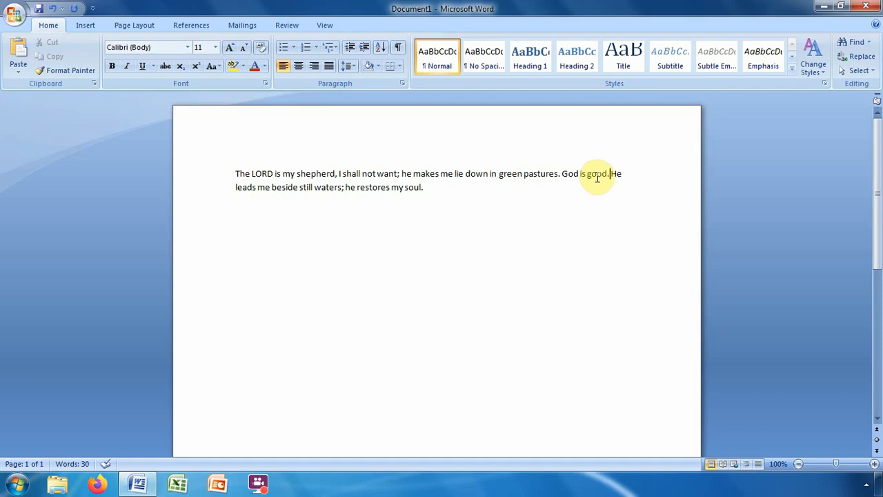
Delete the sentence "God is good." and its extra space before "He leads me".
key("BackSpace")
key("BackSpace")
key("BackSpace")
key("BackSpace")
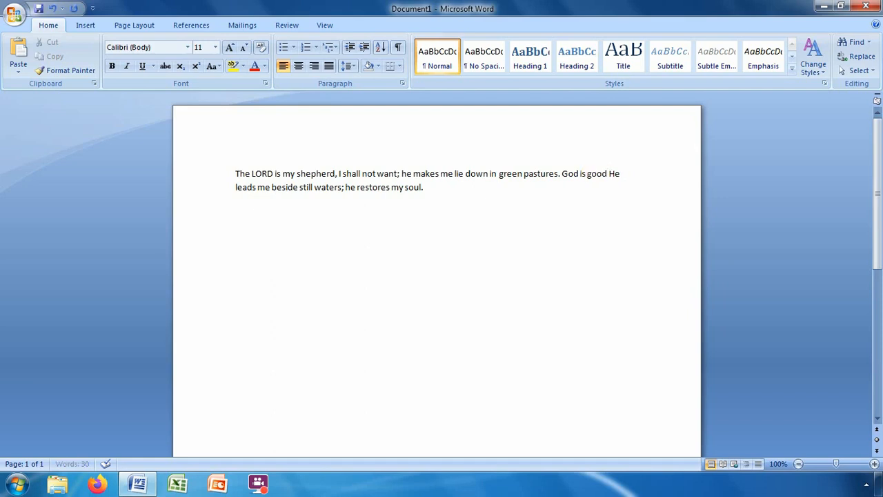
key("BackSpace")
key("BackSpace")
key("BackSpace")
key("BackSpace")
key("BackSpace")
key("BackSpace")
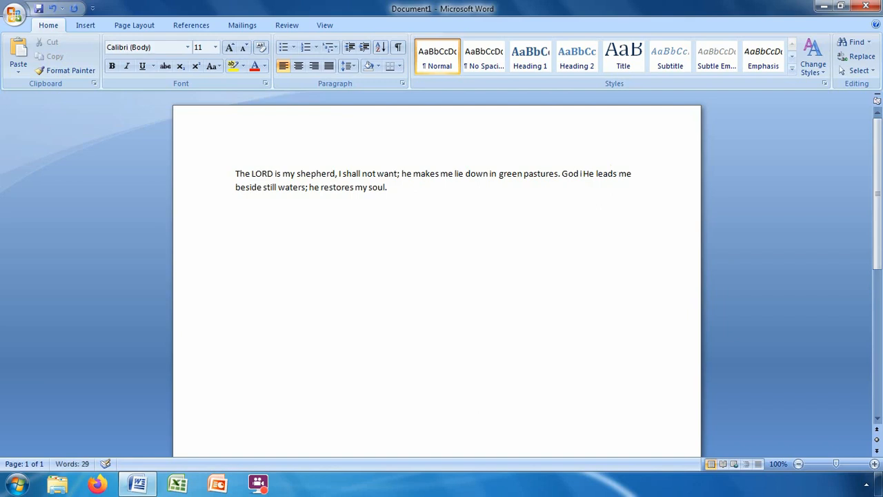
key("BackSpace")
key("BackSpace")
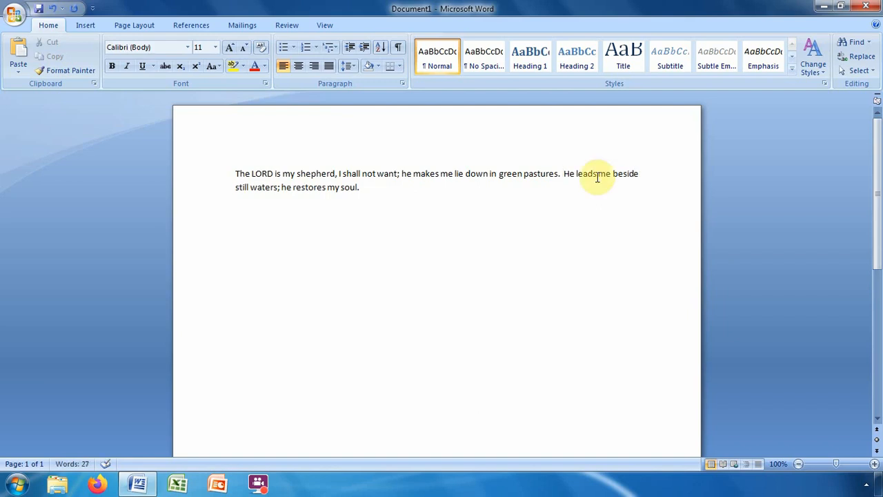
key("BackSpace")
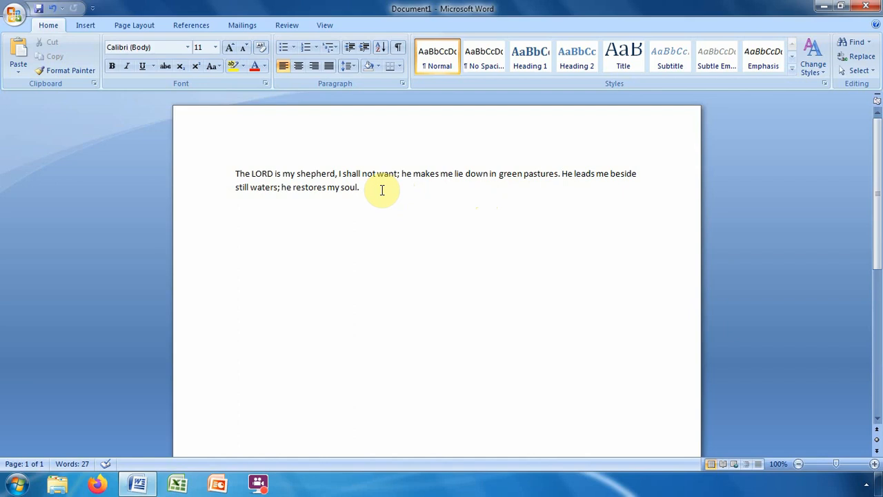
Select the whole paragraph from "The LORD" through "my soul." and clear the selection.
left_click(235, 174)
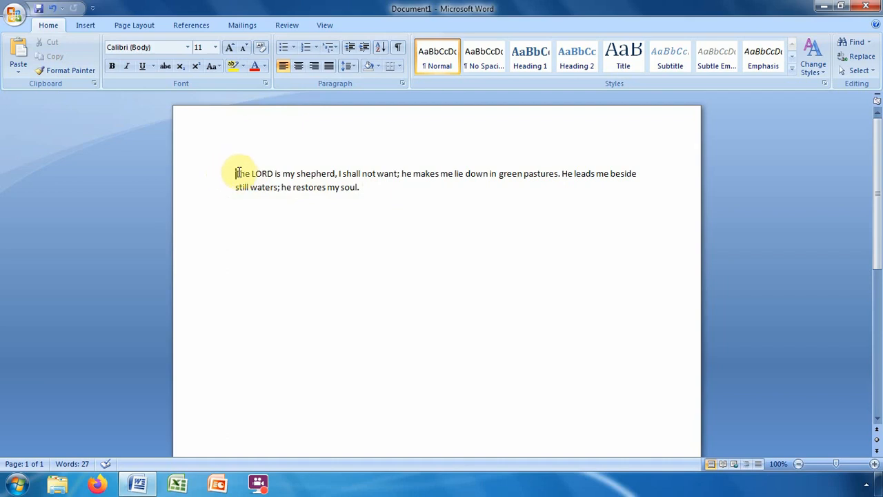
left_click(235, 173)
left_click_drag(235, 173, 620, 191)
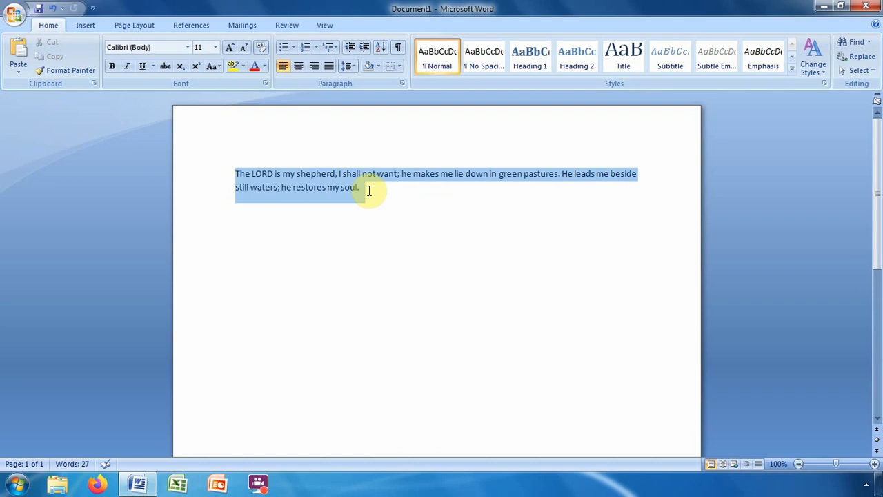
left_click_drag(369, 191, 369, 196)
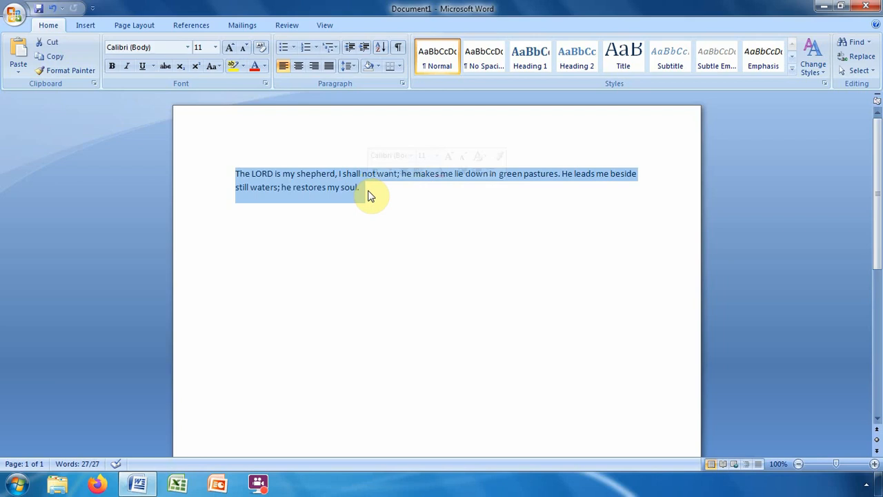
left_click(428, 196)
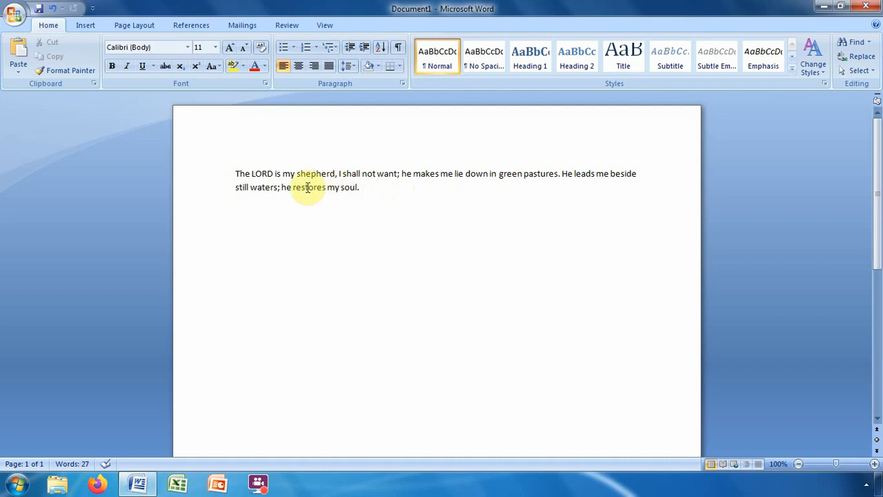
Select the word "LORD" and separately the paragraph's first line, clearing each selection.
double_click(261, 173)
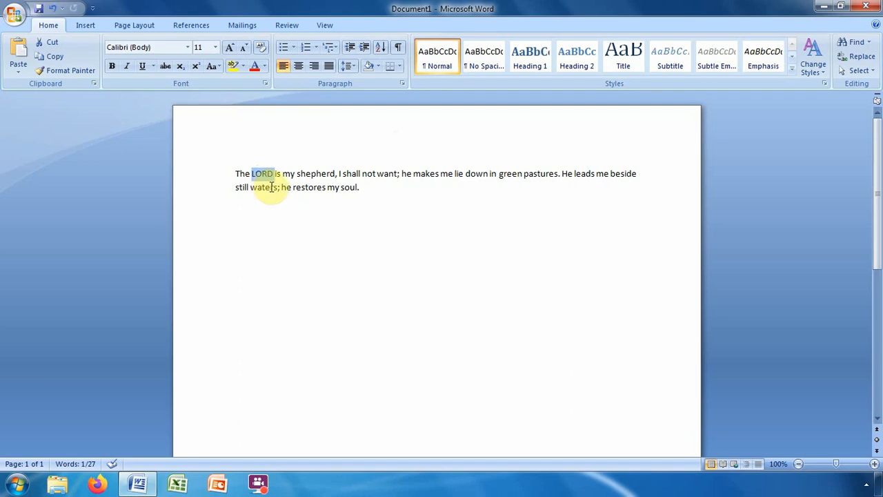
left_click(381, 187)
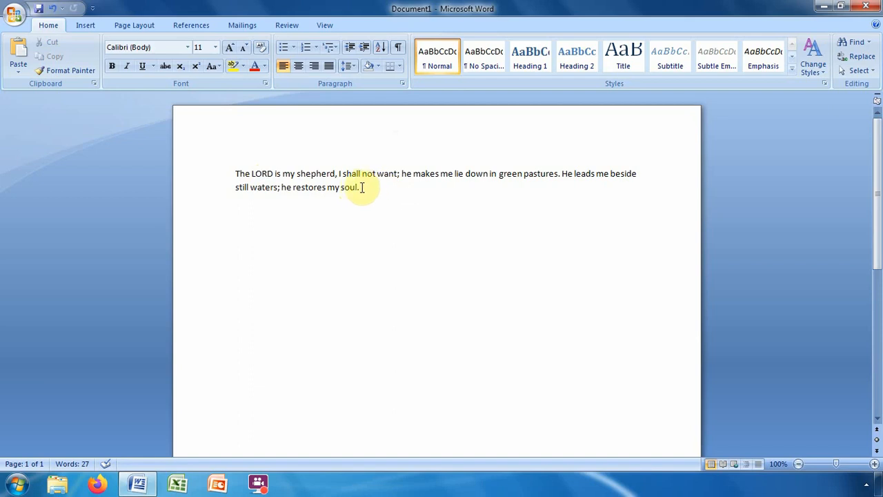
left_click(216, 179)
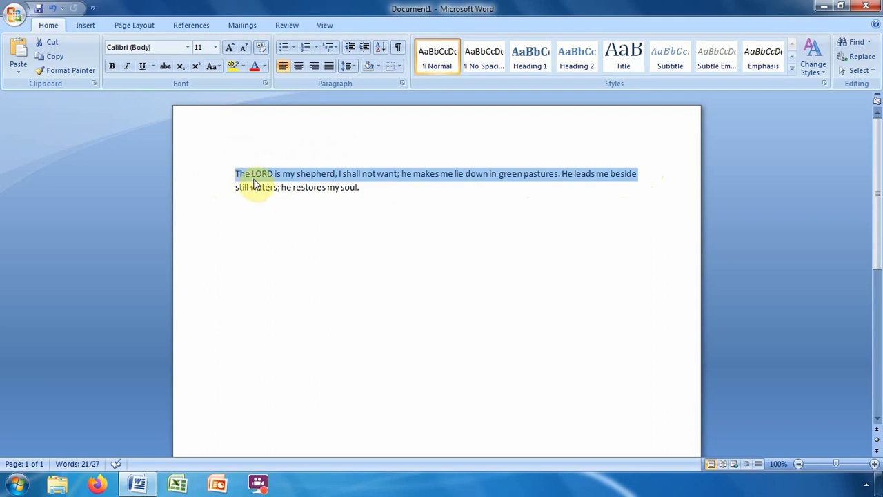
left_click(406, 190)
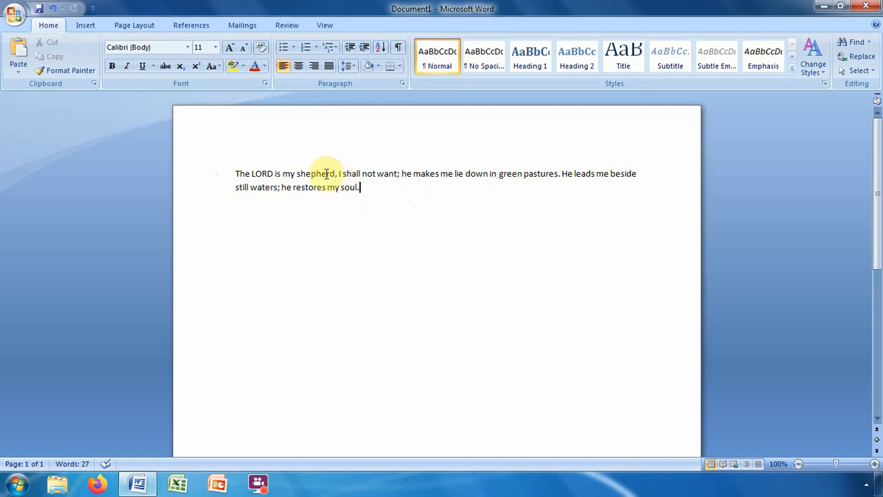
Copy the whole paragraph and paste it as a new paragraph directly below the original.
double_click(205, 178)
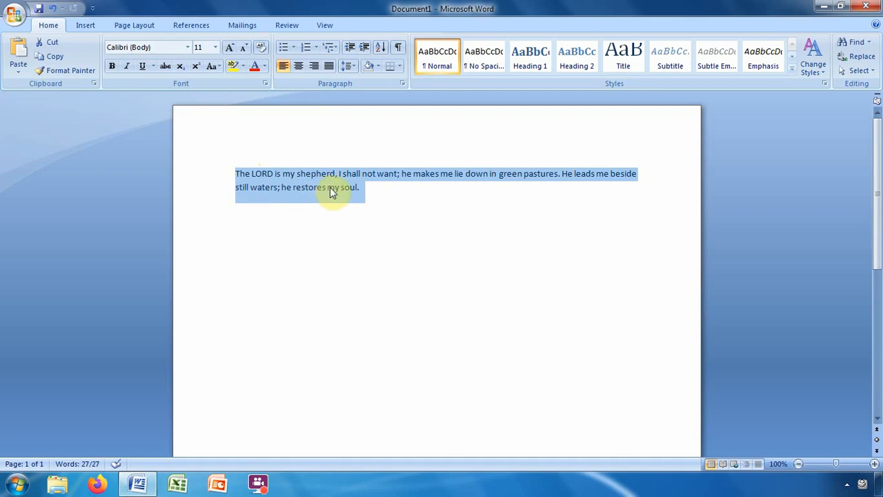
right_click(257, 178)
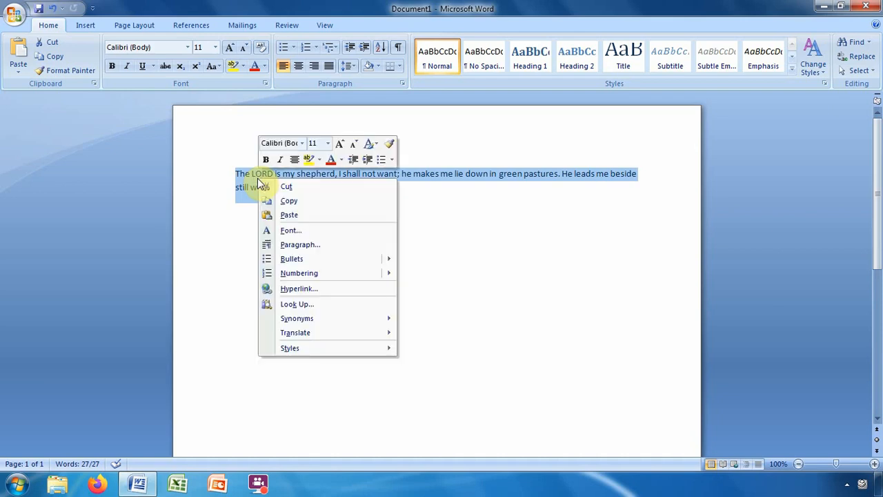
left_click(292, 202)
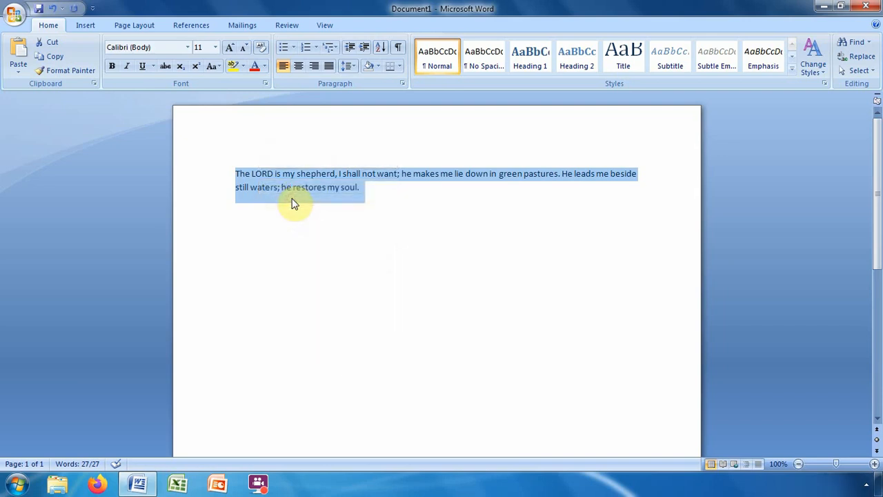
left_click(373, 192)
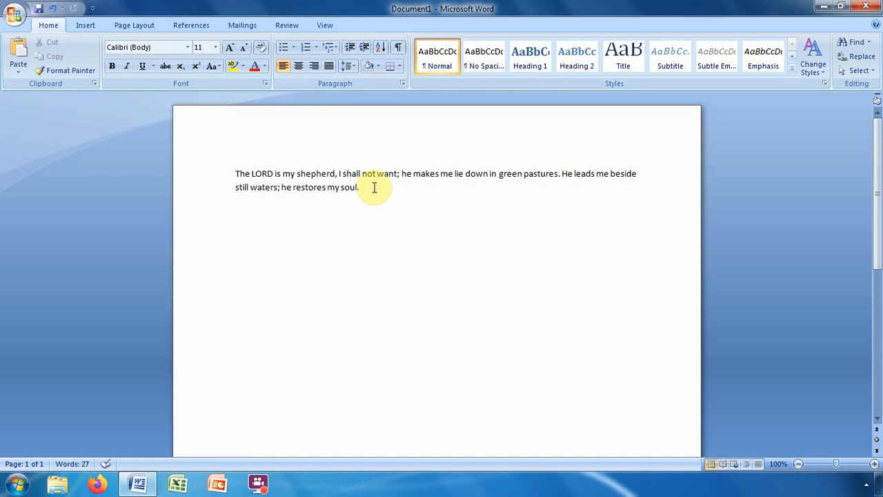
key("Return")
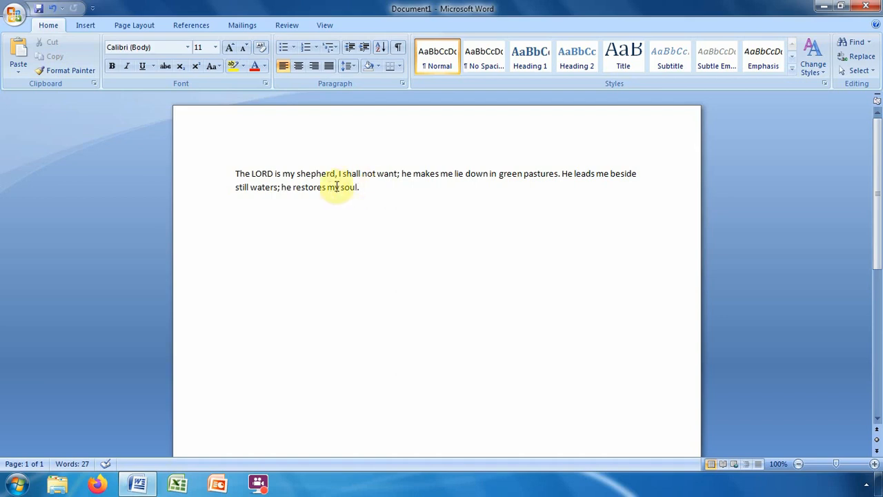
right_click(236, 208)
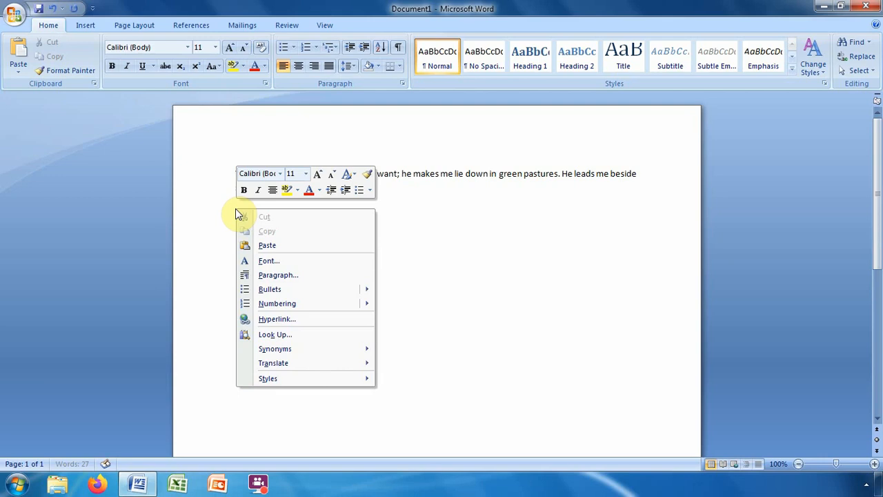
left_click(276, 248)
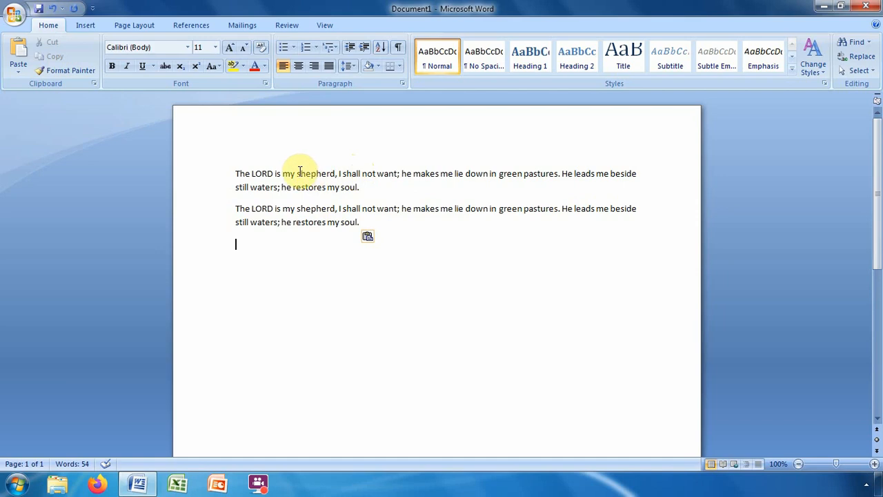
Copy the first line of the first paragraph and paste it after "my soul." in the second paragraph.
left_click(215, 179)
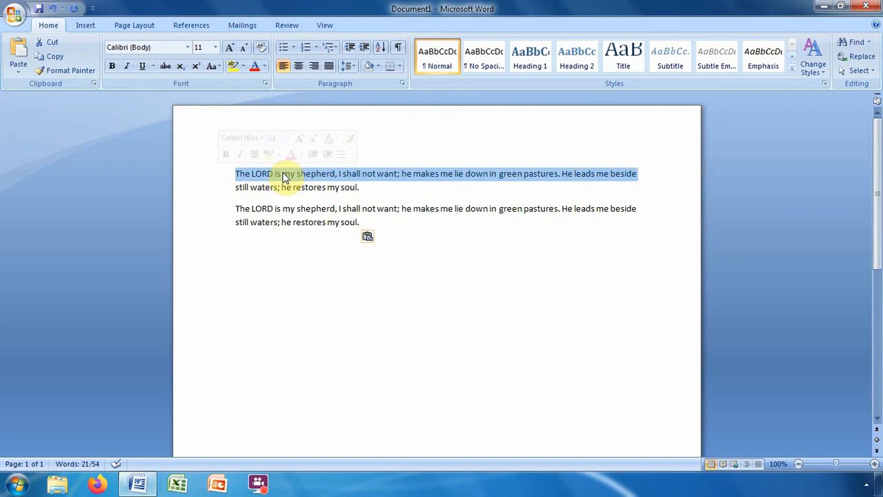
right_click(284, 175)
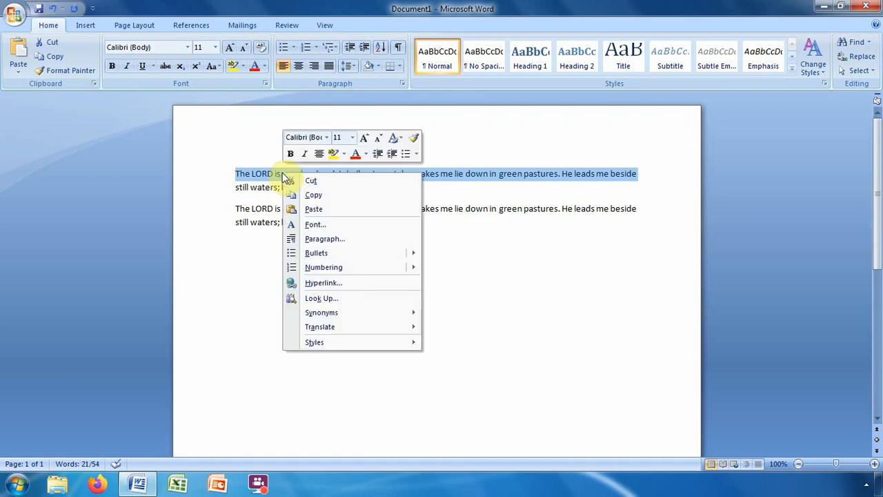
left_click(318, 195)
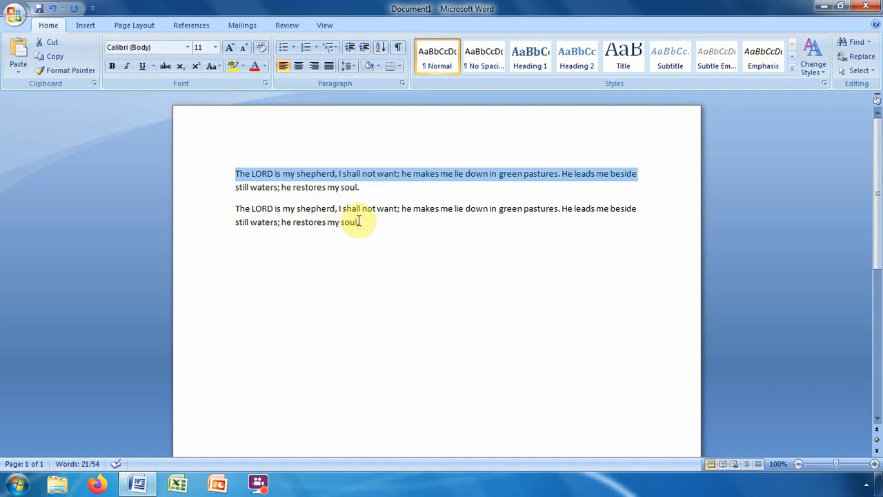
left_click(221, 211)
left_click_drag(222, 212, 235, 221)
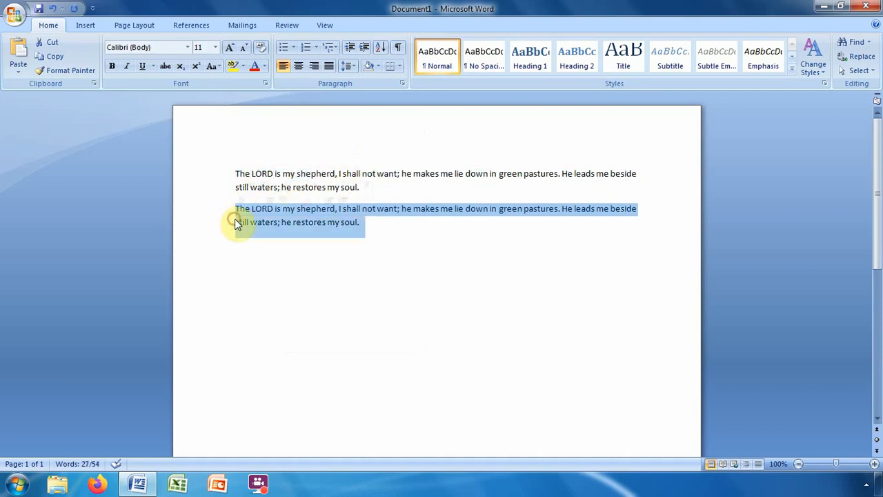
left_click(365, 227)
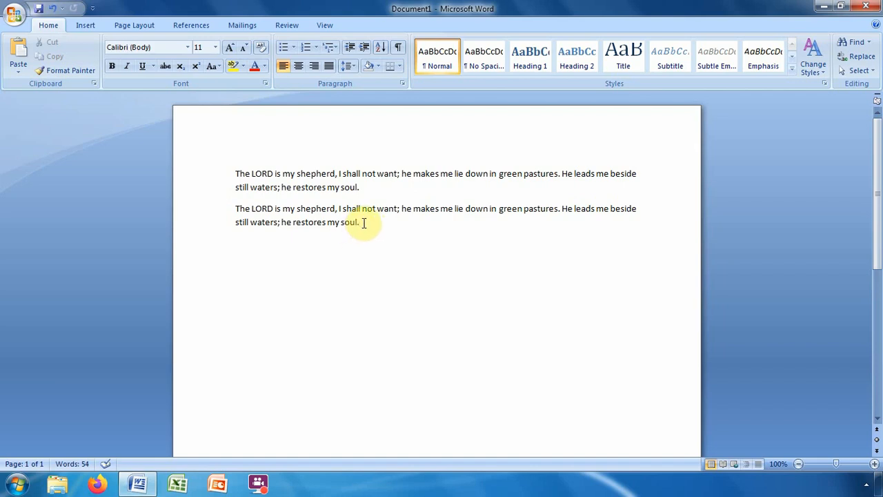
right_click(364, 224)
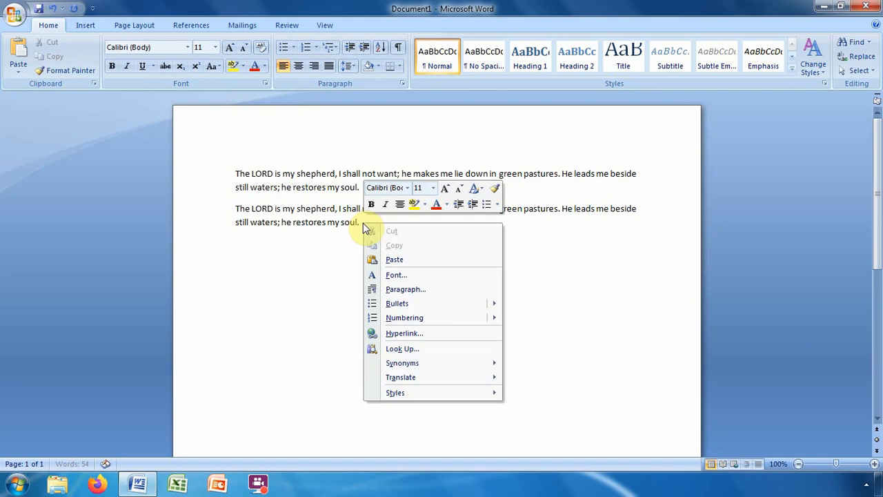
left_click(394, 260)
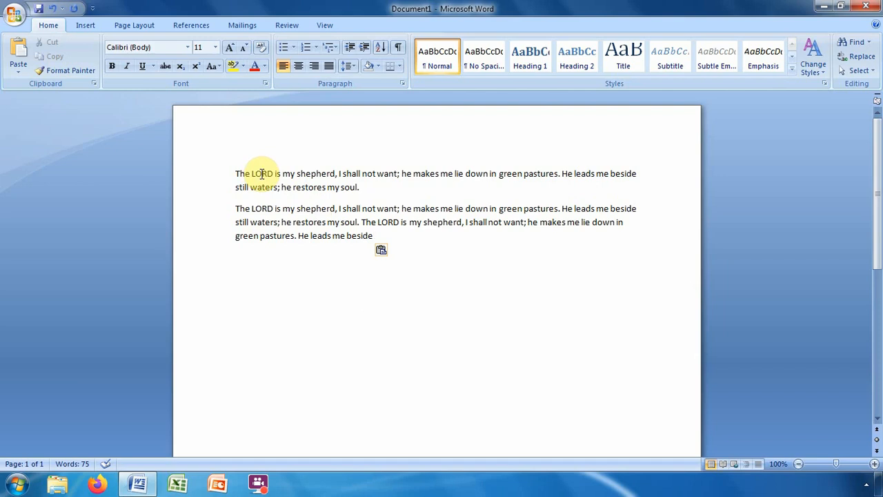
Copy the word "LORD" from the first paragraph and paste it before "makes" in the second paragraph's first line.
double_click(262, 174)
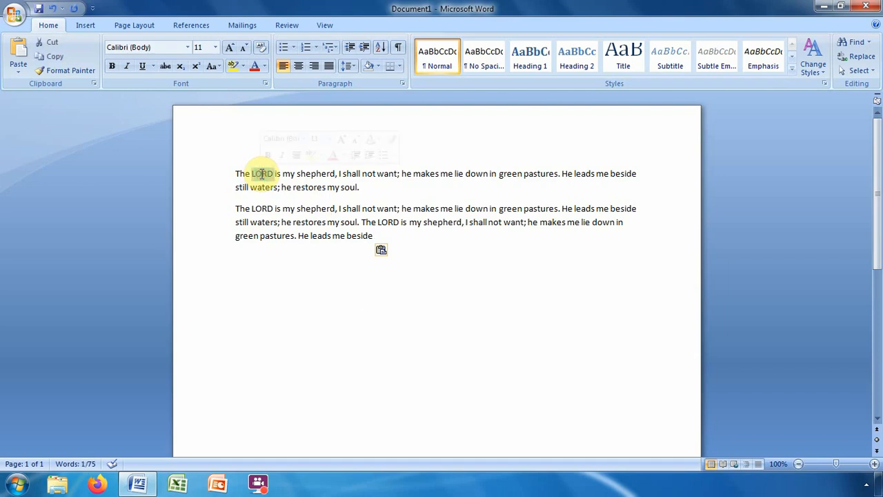
right_click(263, 174)
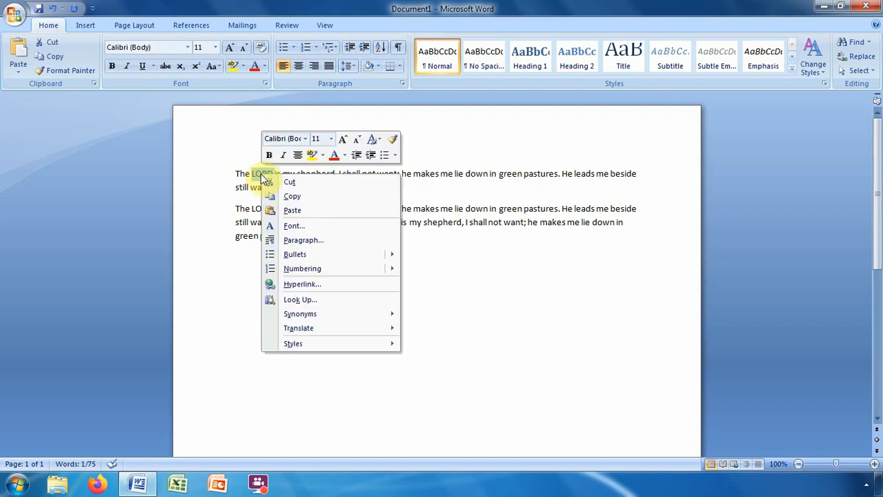
left_click(290, 197)
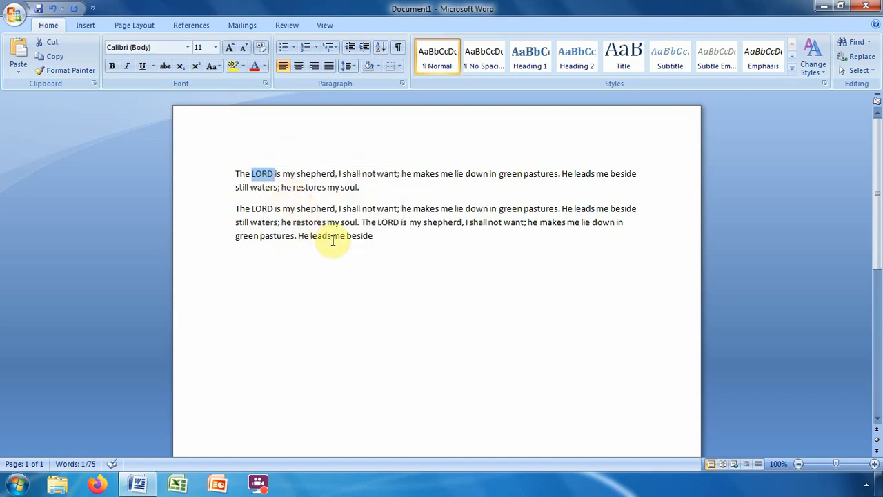
left_click(415, 208)
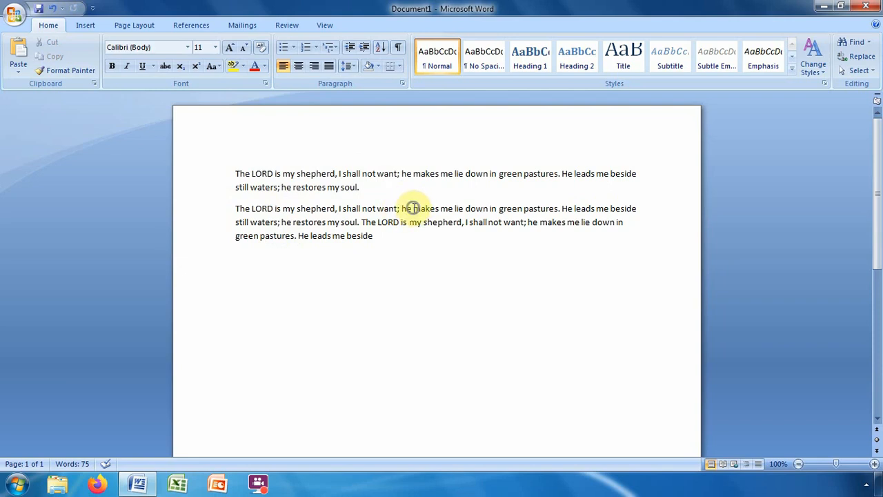
right_click(412, 208)
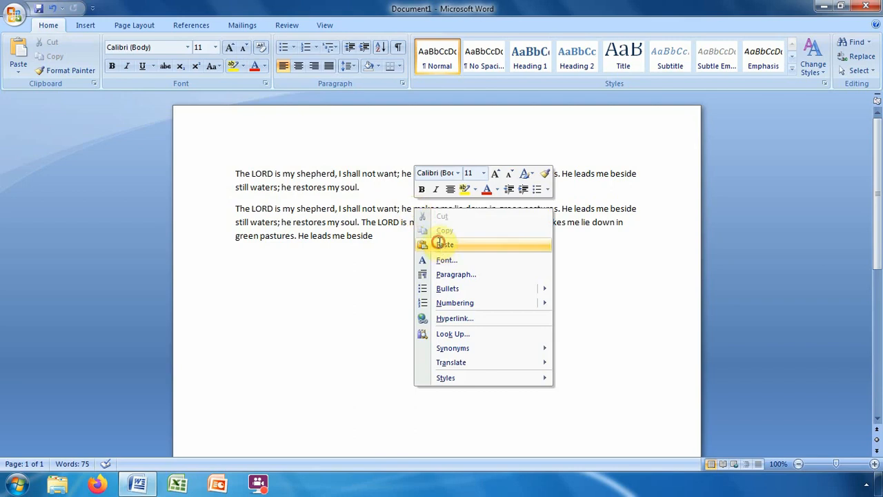
left_click(442, 244)
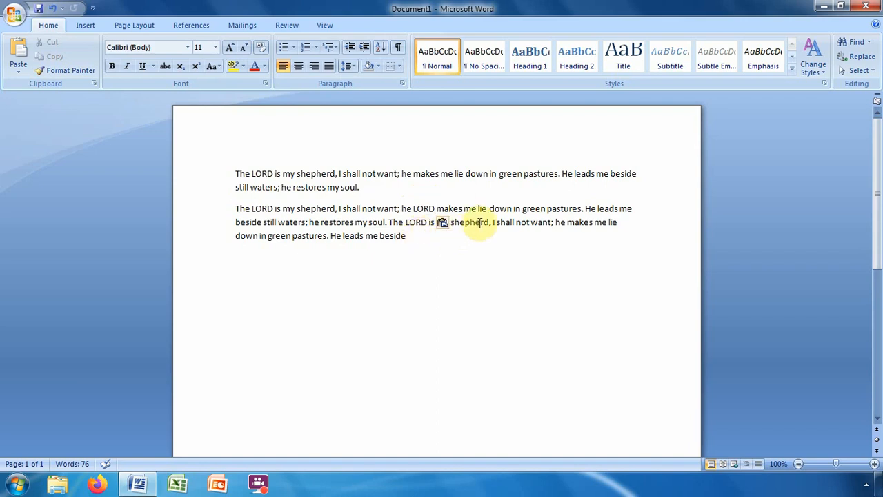
Paste "LORD" at the end of the second paragraph and again after "he makes" in its second line.
left_click(418, 236)
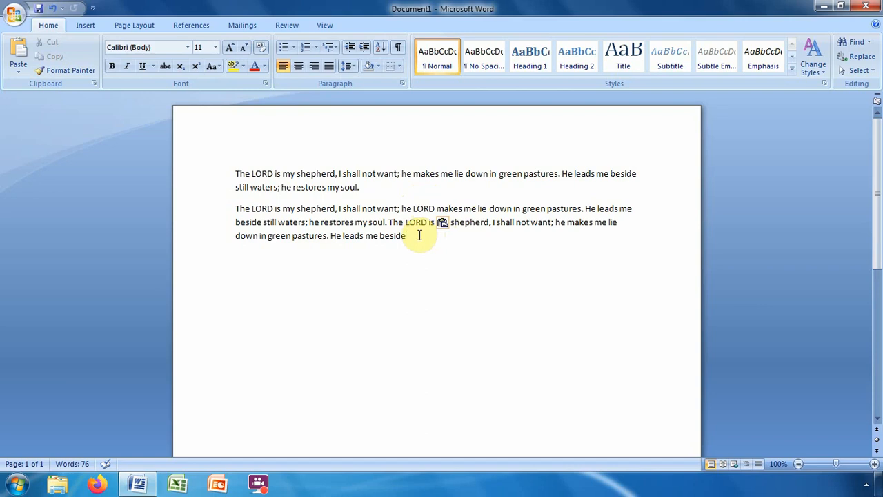
right_click(420, 237)
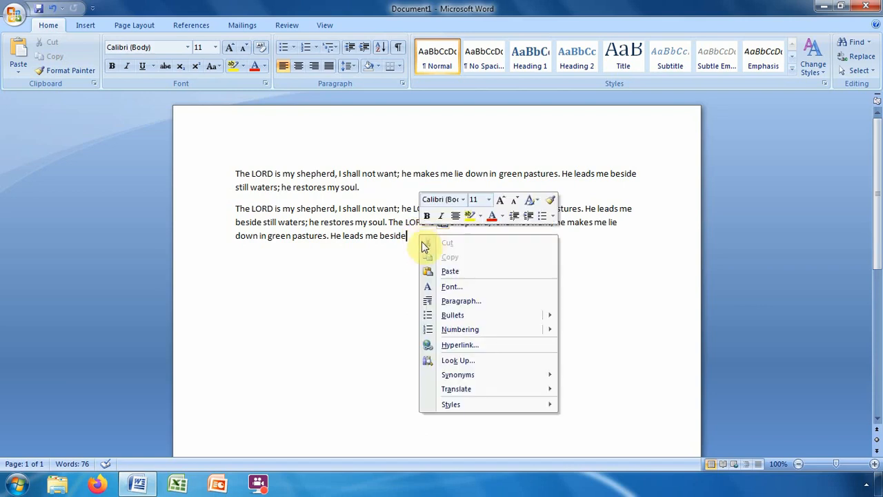
left_click(435, 271)
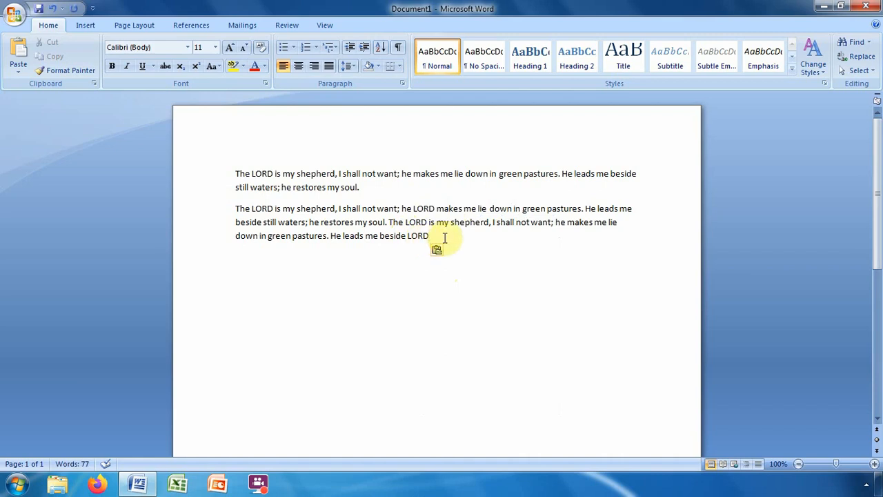
left_click(592, 223)
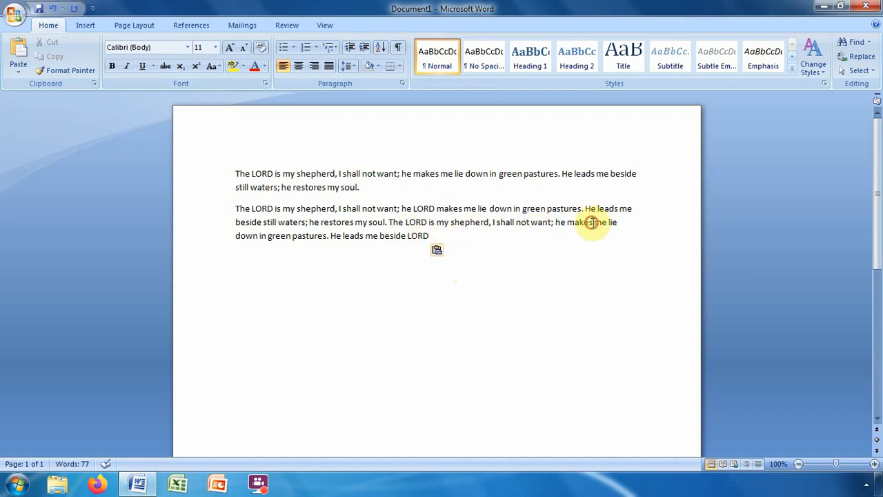
right_click(592, 222)
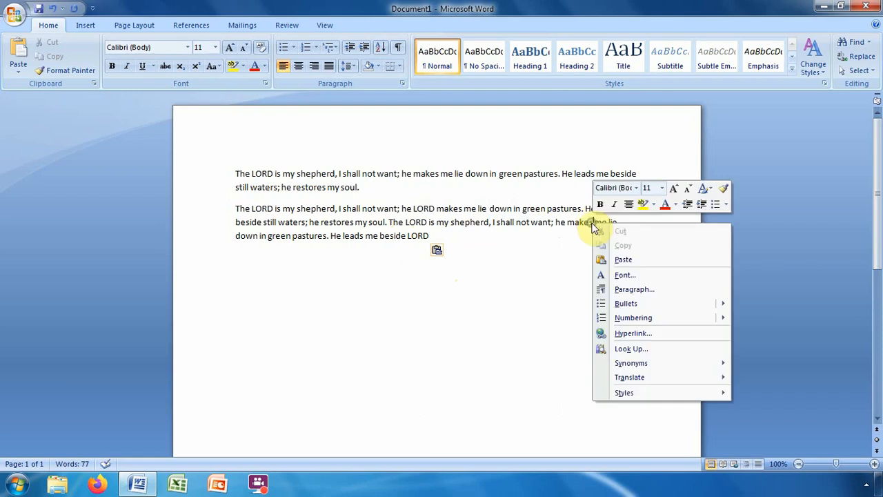
left_click(621, 261)
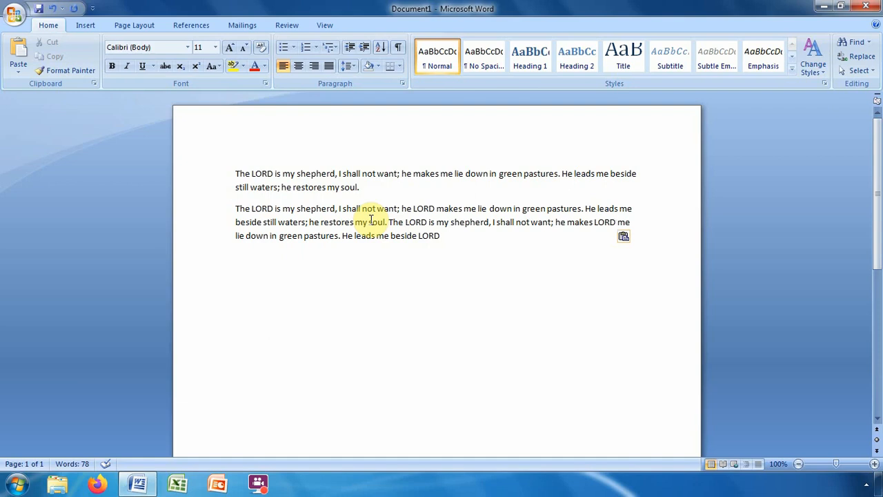
Cut the phrase "he restores my soul" from the second paragraph.
left_click(310, 224)
left_click_drag(308, 222, 373, 228)
key("ctrl+c")
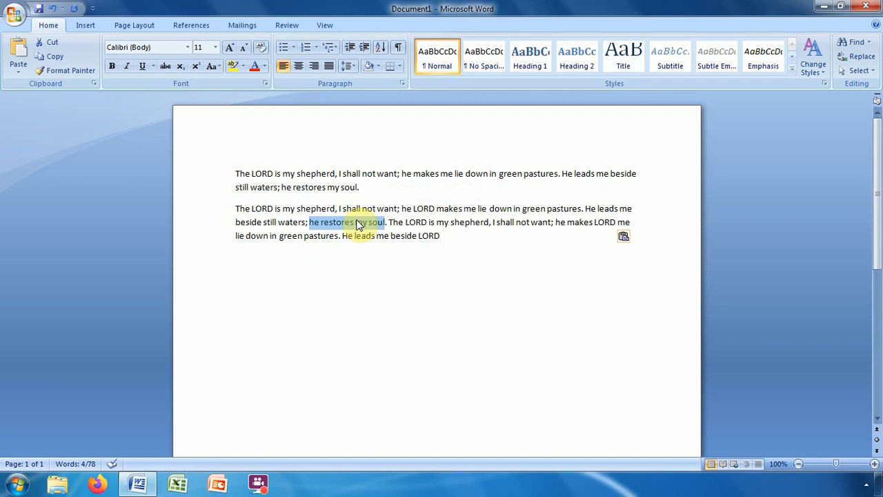
right_click(358, 225)
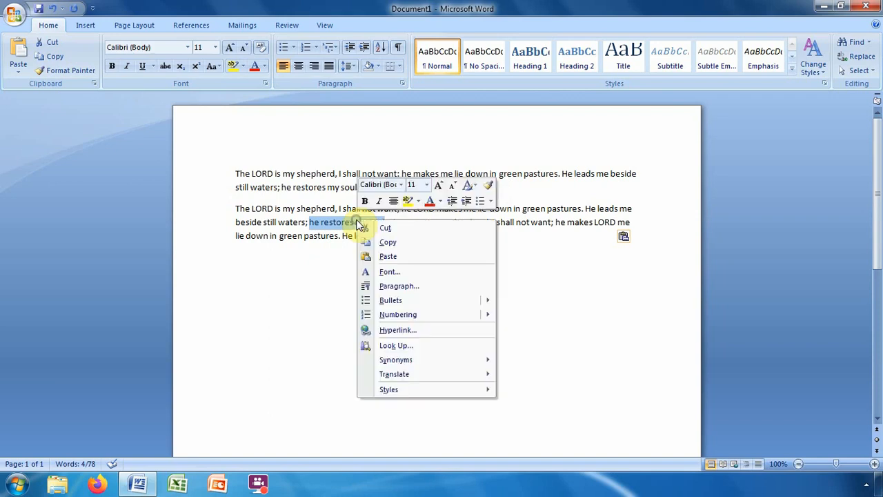
left_click(398, 231)
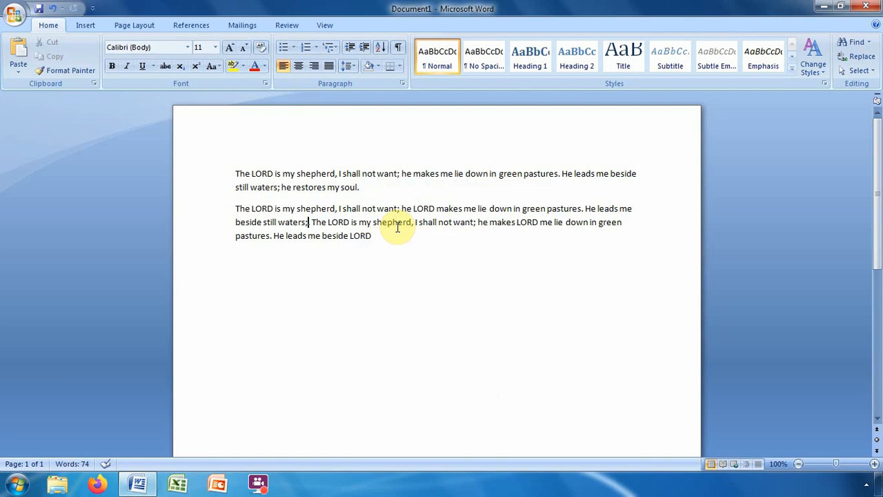
Insert a period directly after "waters;" in the second paragraph.
left_click(309, 222)
type(".")
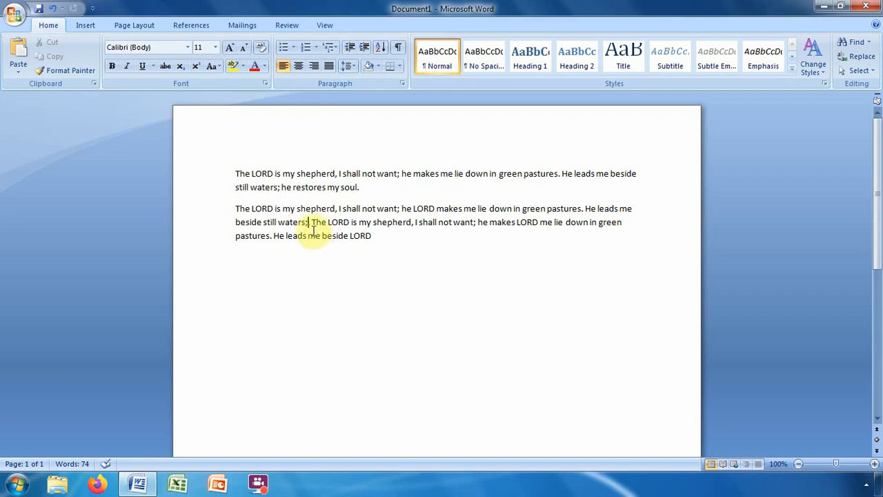
key("BackSpace")
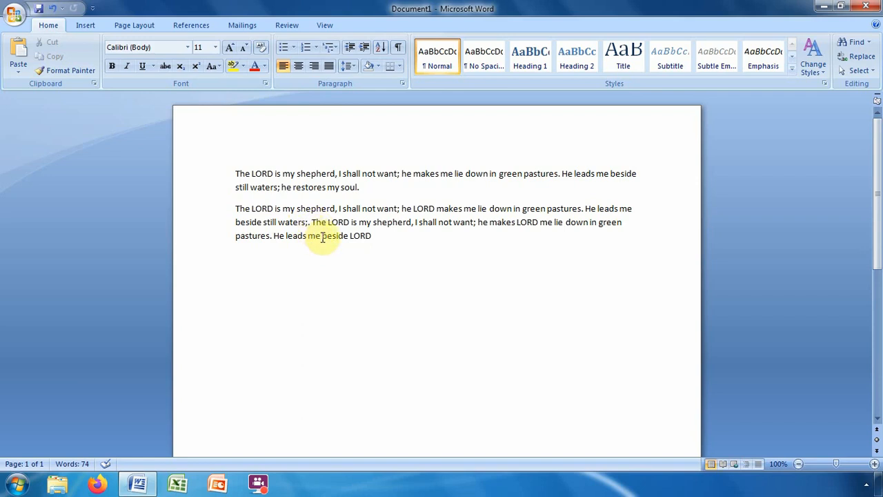
Paste the cut phrase "he restores my soul" as a new paragraph below the second paragraph.
left_click(371, 235)
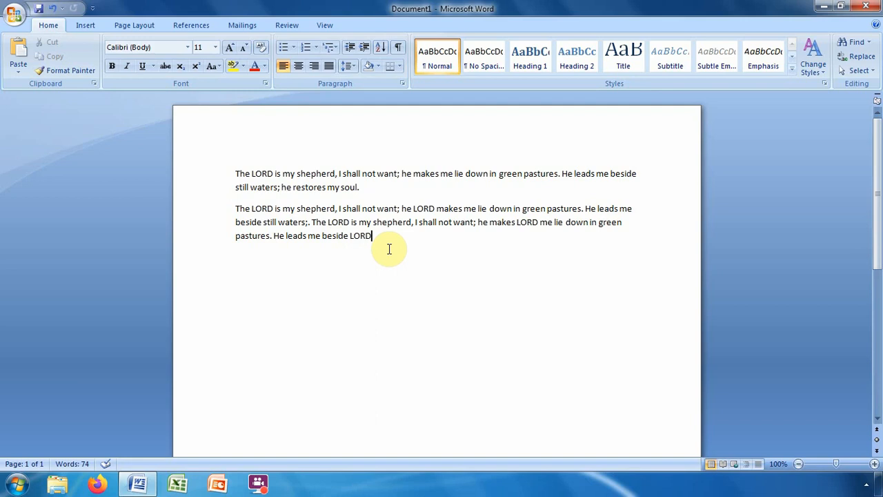
key("Return")
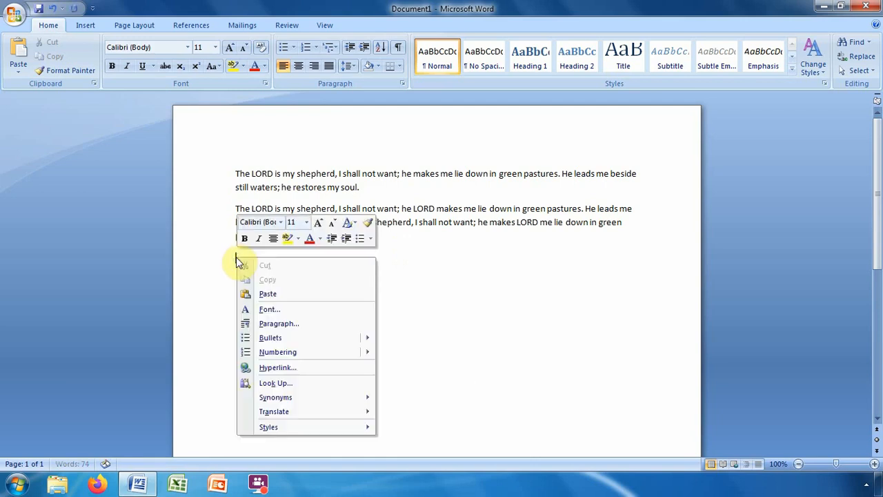
right_click(236, 259)
left_click(271, 295)
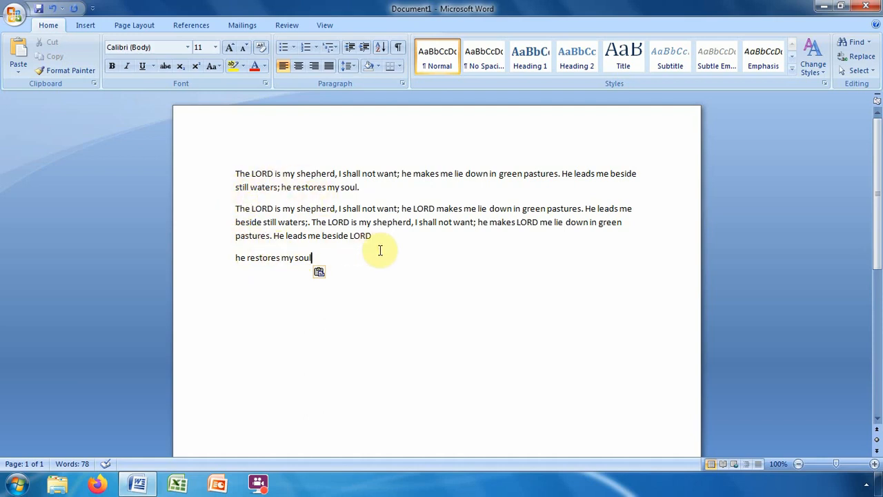
key("ctrl+z")
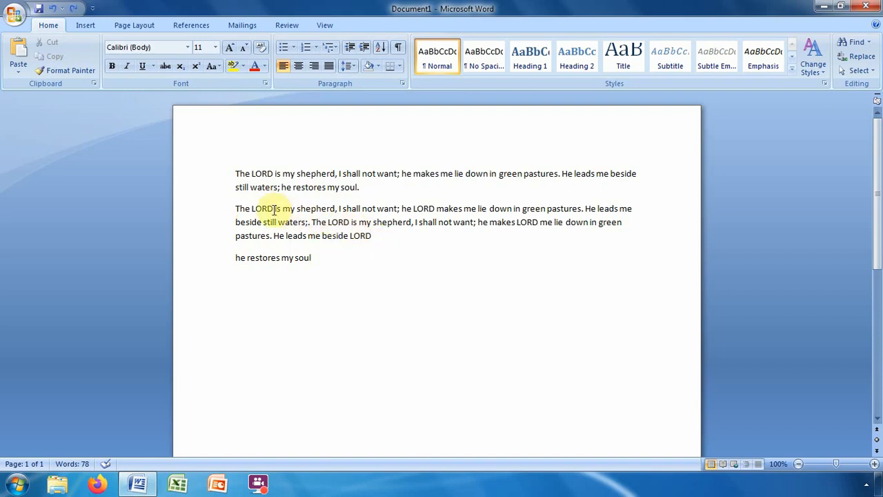
Replace the whole second paragraph with "x", then undo the replacement and clear the selection.
double_click(219, 211)
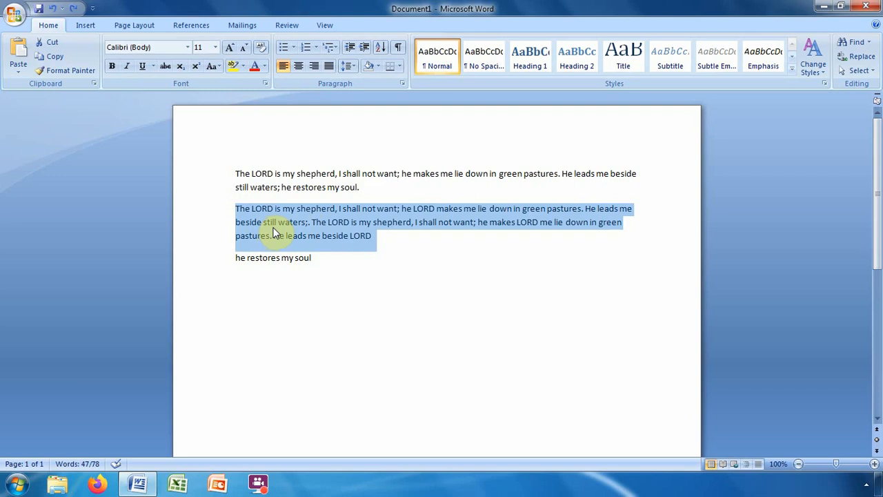
type("x")
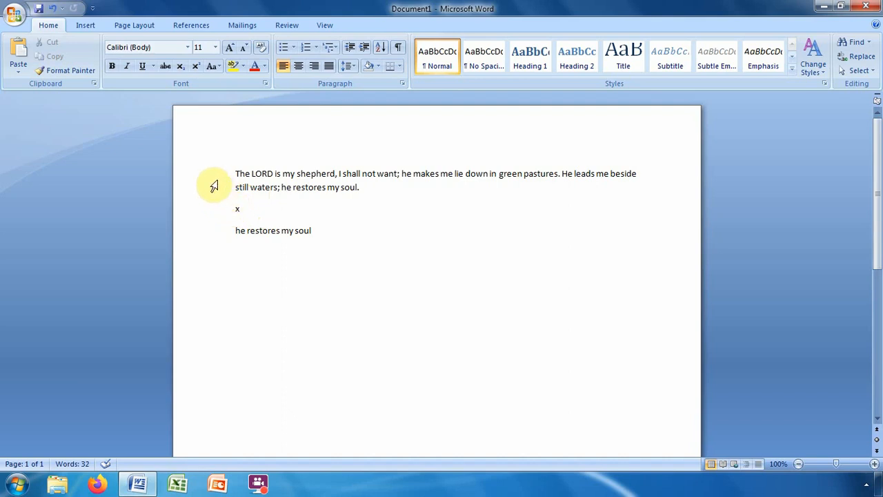
left_click(56, 9)
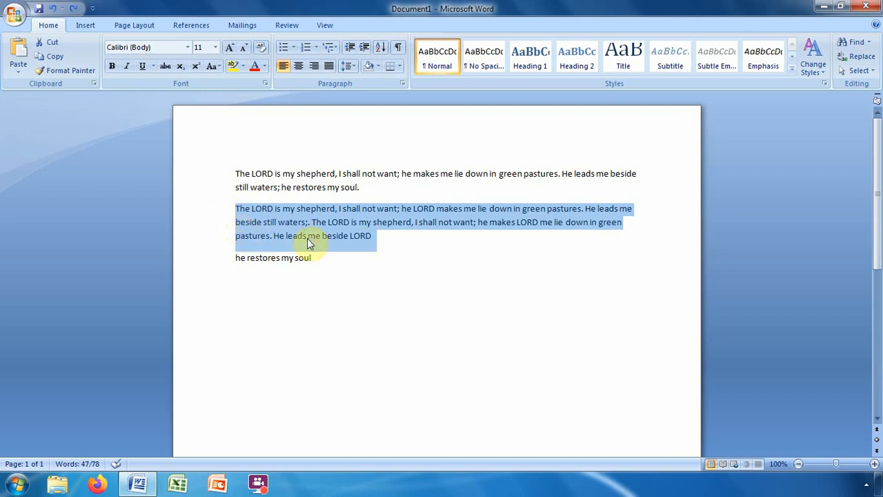
left_click(395, 213)
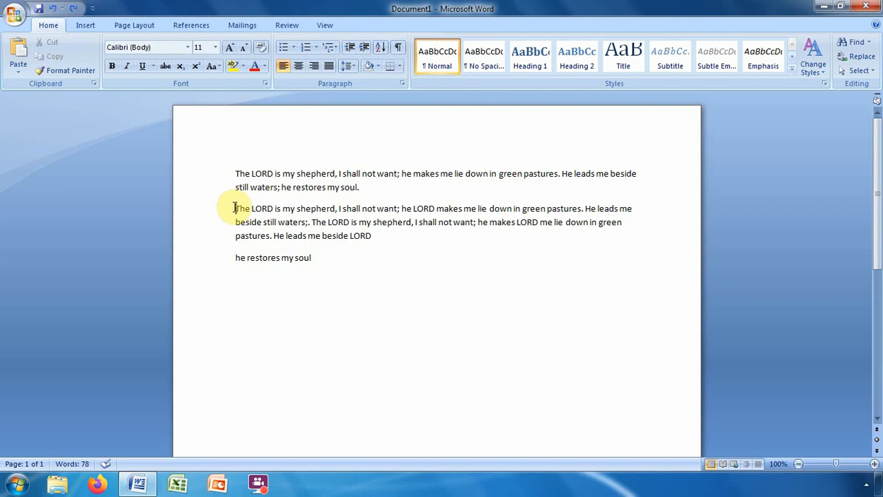
Cut "The LORD is my shepherd, I shall not want" from the second paragraph so it starts with "; he LORD".
left_click_drag(234, 208, 387, 208)
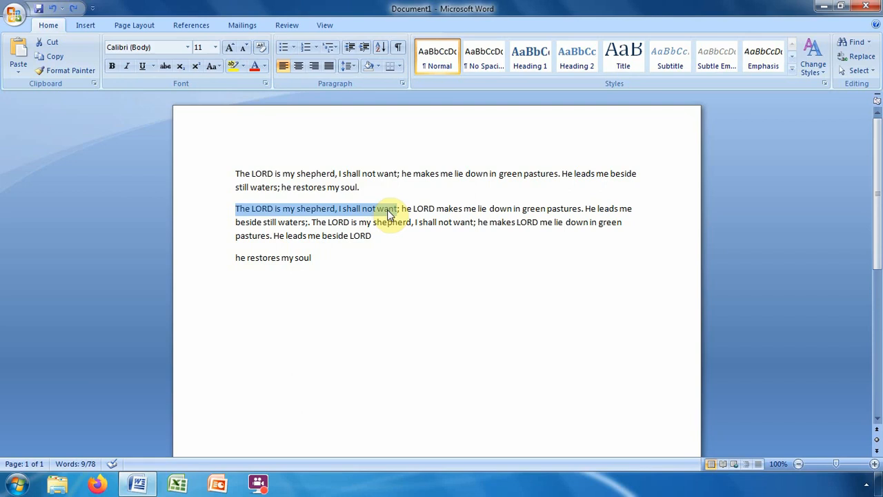
key("ctrl+x")
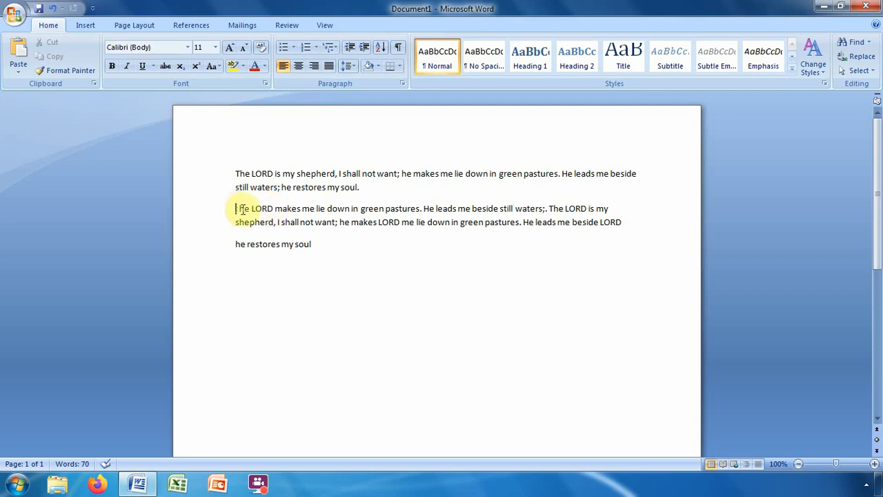
key("Delete")
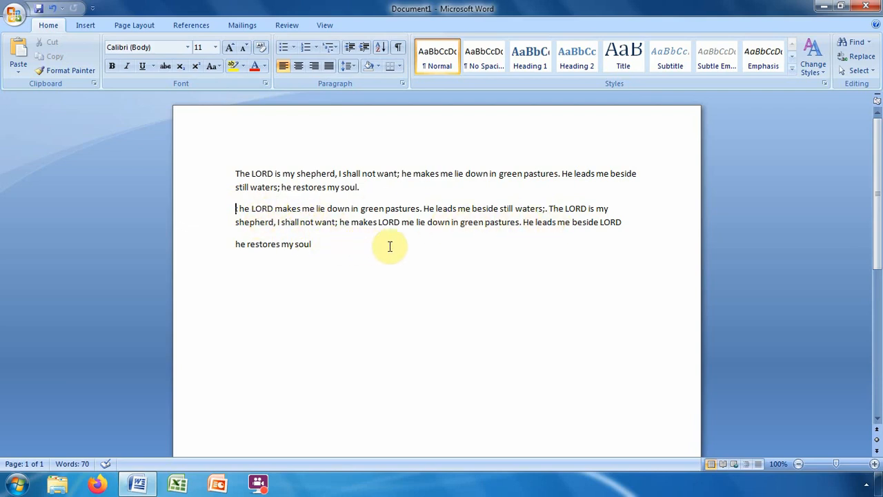
type(";")
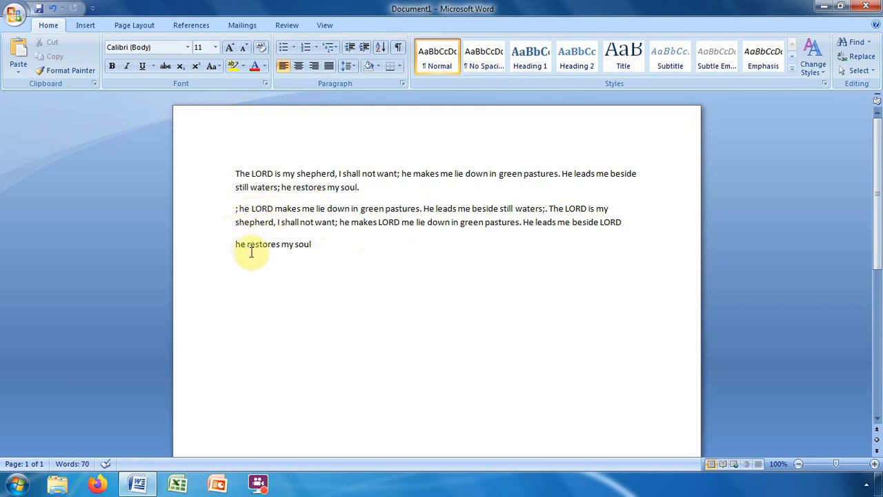